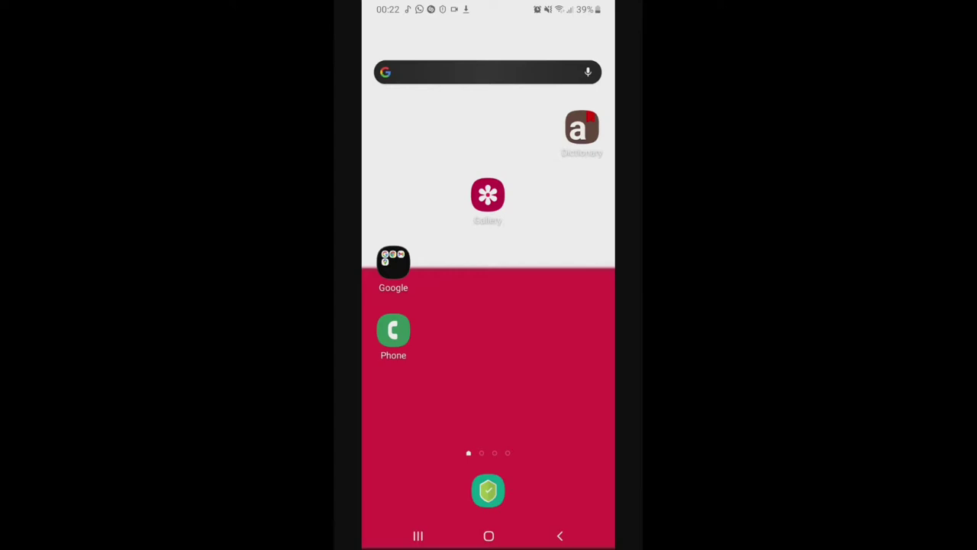
Step: Open the Gallery app to show the Pictures grid of red-and-white Polish flag images
left_click(487, 195)
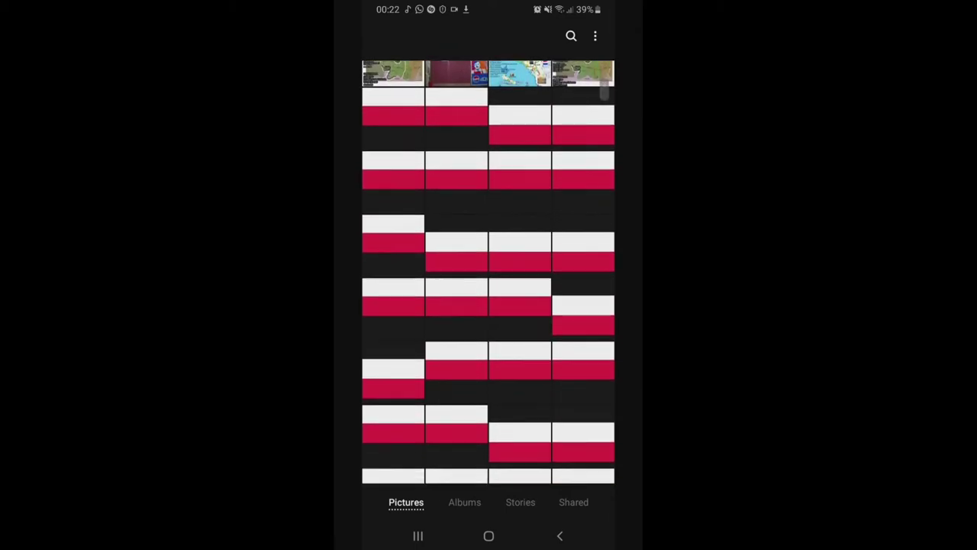
scroll(489, 272, "down", 3)
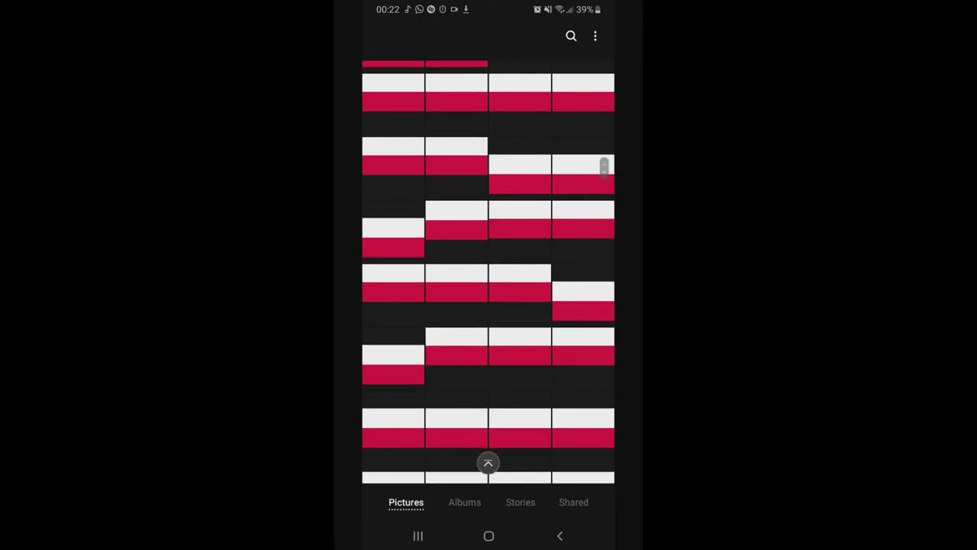
Step: Pull down the notification shade to reveal quick settings and the screen recorder controller
left_click_drag(488, 7, 489, 306)
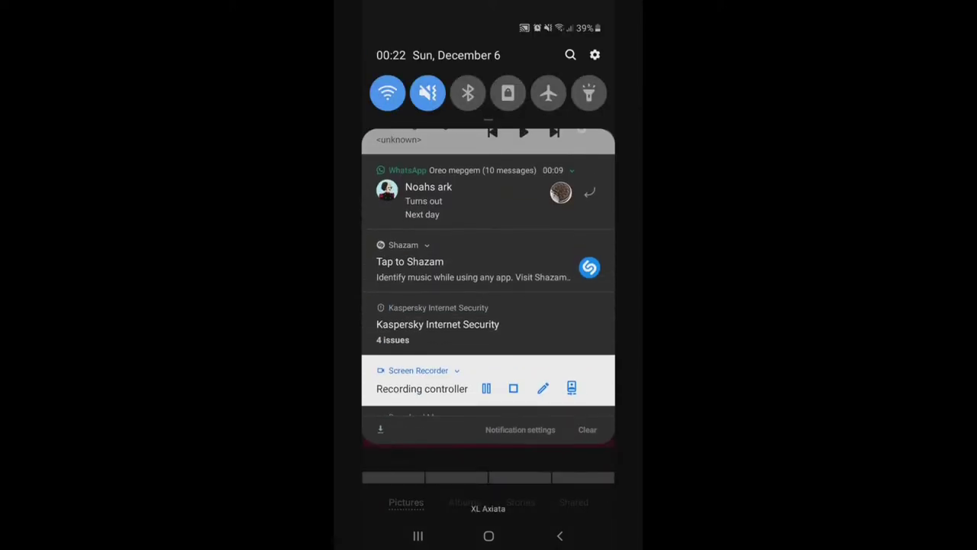